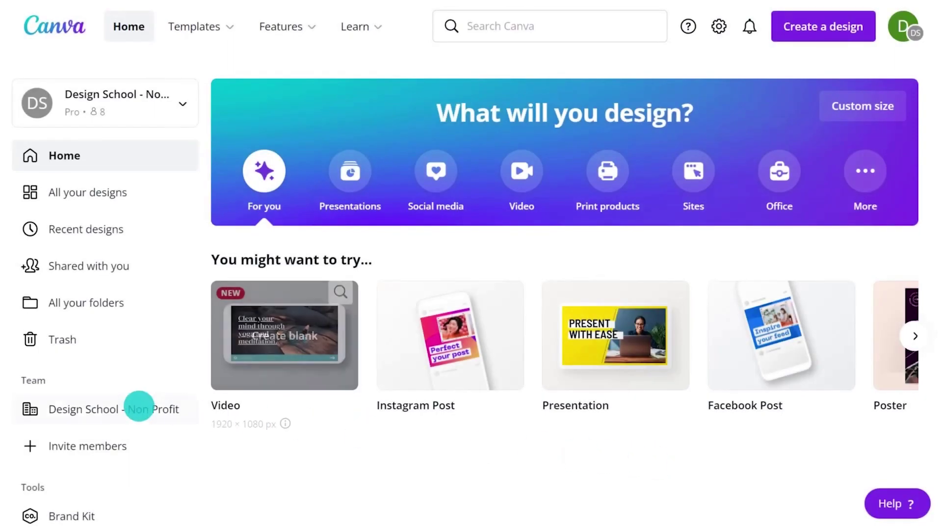
Rename the Design School - Non Profit team to 'Ocean Org' via its banner title
{"action": "left_click", "coordinate": [139, 407]}
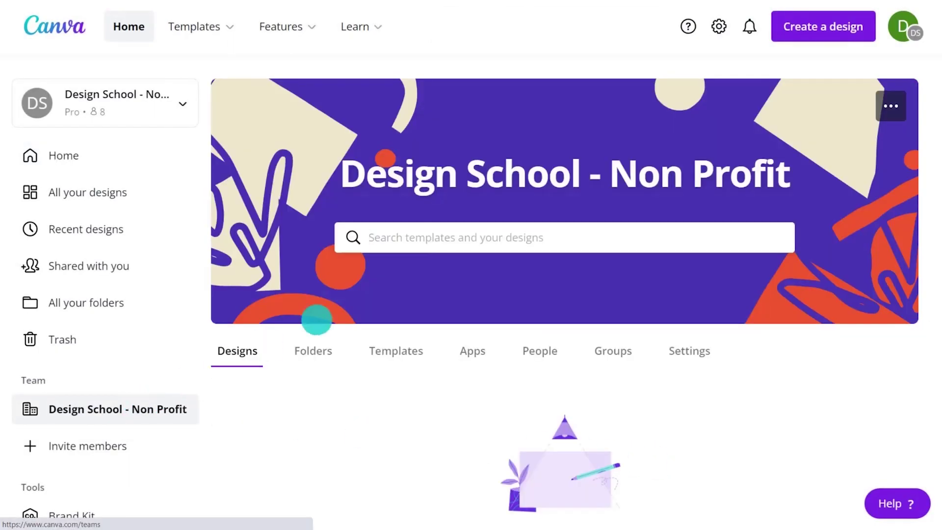
{"action": "left_click", "coordinate": [610, 175]}
{"action": "type", "text": "Ocean Org"}
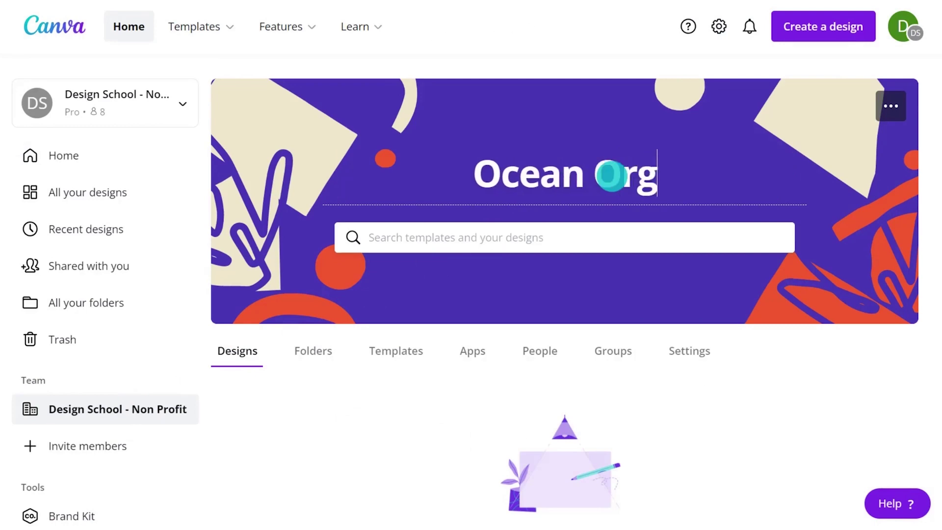
{"action": "left_click", "coordinate": [726, 389]}
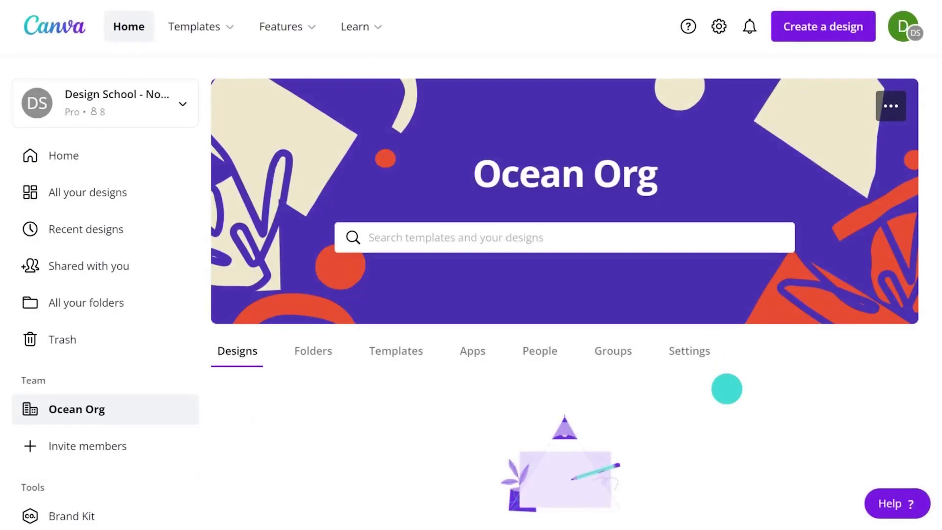
Begin inviting new members to the Ocean Org team with Invite members
{"action": "left_click", "coordinate": [114, 441]}
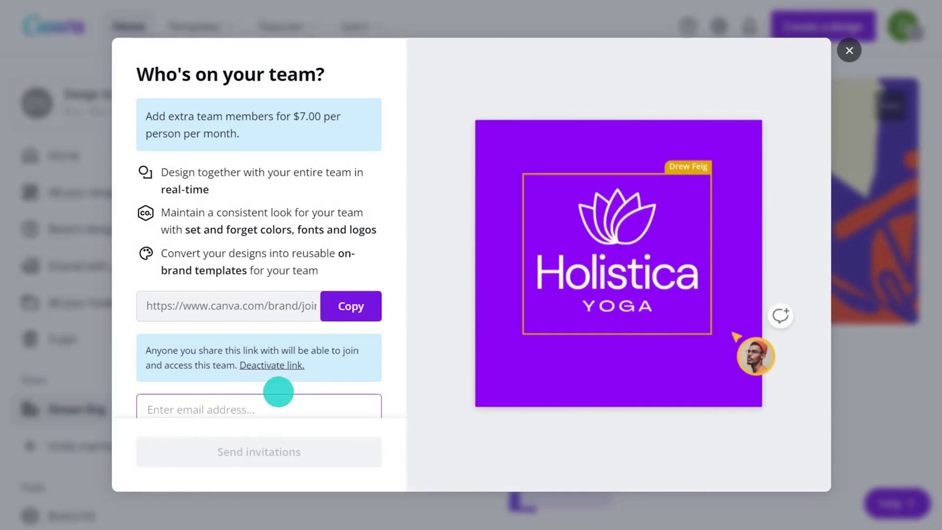
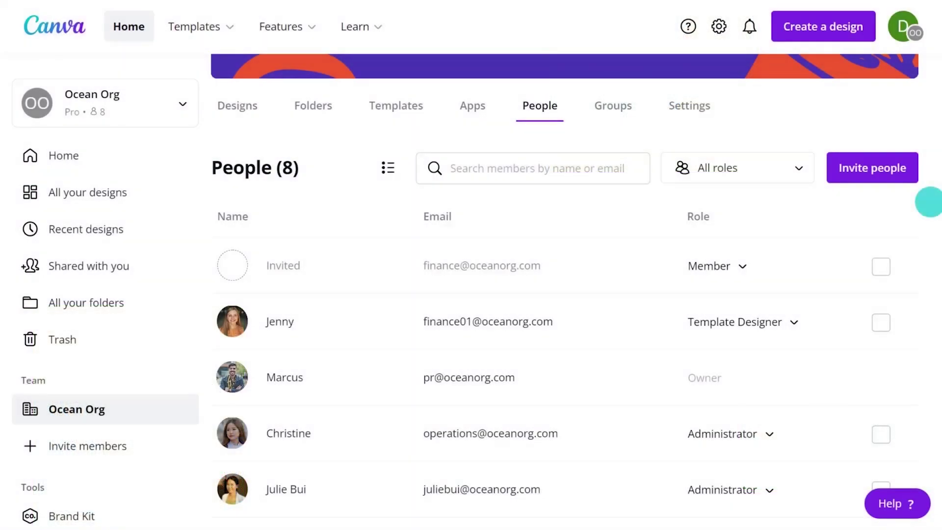
Change Jenny's role using her Role dropdown in the People list
{"action": "left_click", "coordinate": [794, 322]}
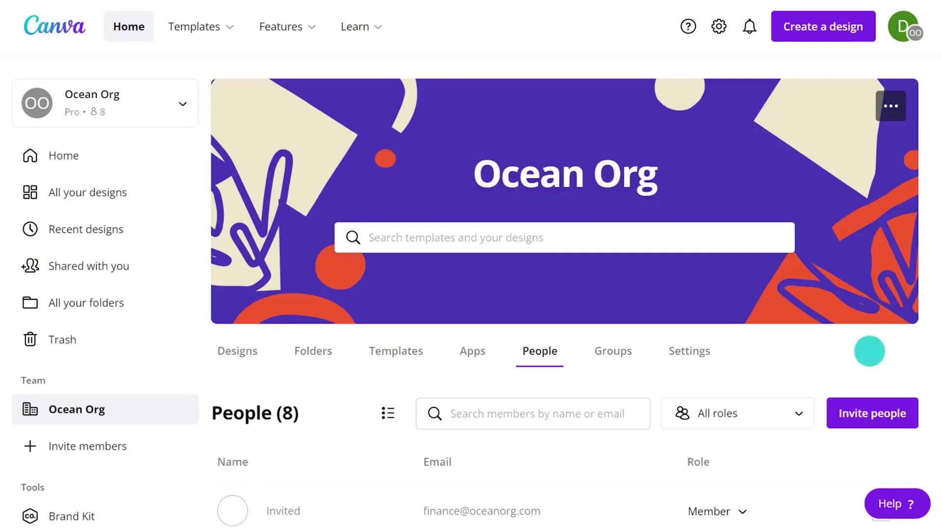
Create a new group in the team's Groups section, adding Phil as a member
{"action": "left_click", "coordinate": [618, 351]}
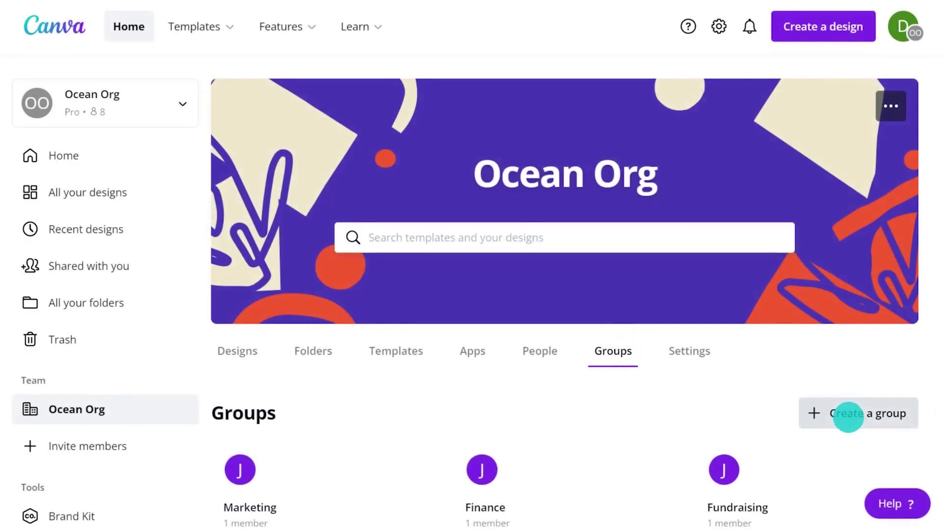
{"action": "left_click", "coordinate": [848, 418]}
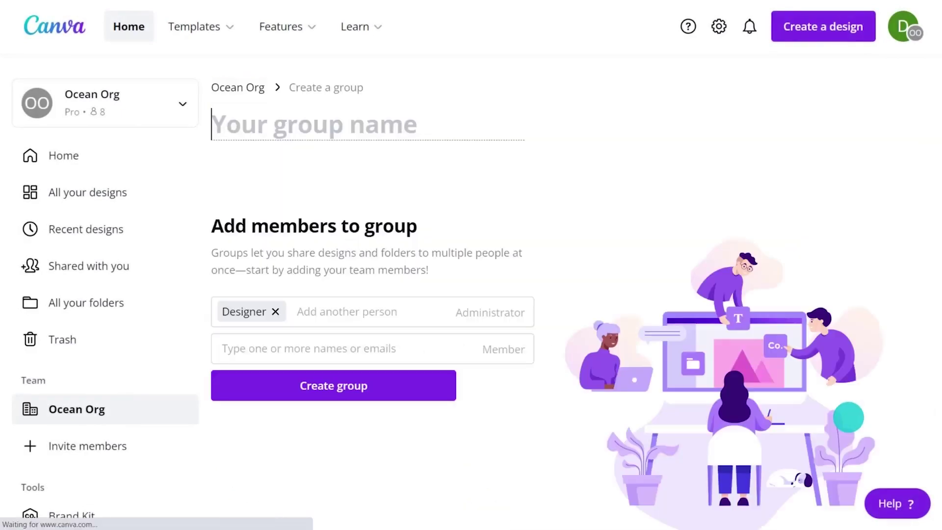
{"action": "type", "text": "Ocean Org"}
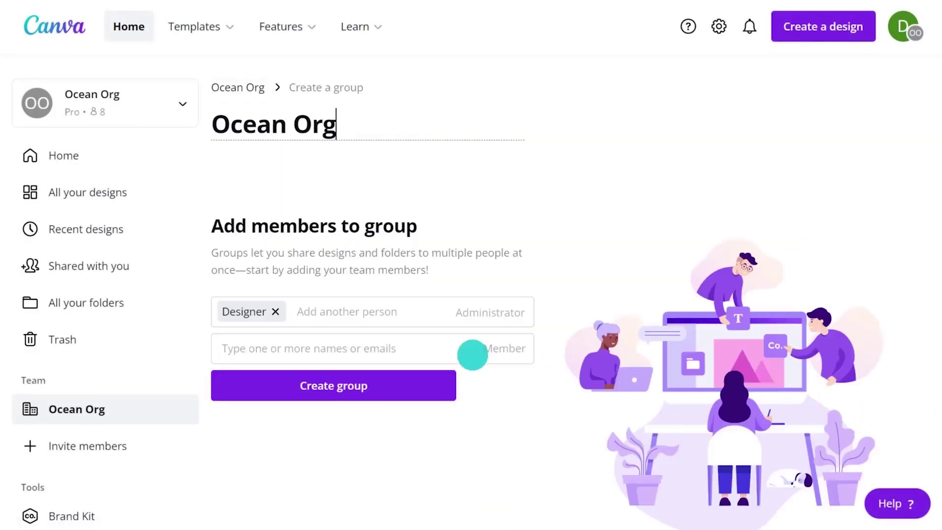
{"action": "left_click", "coordinate": [412, 344]}
{"action": "type", "text": "Phil"}
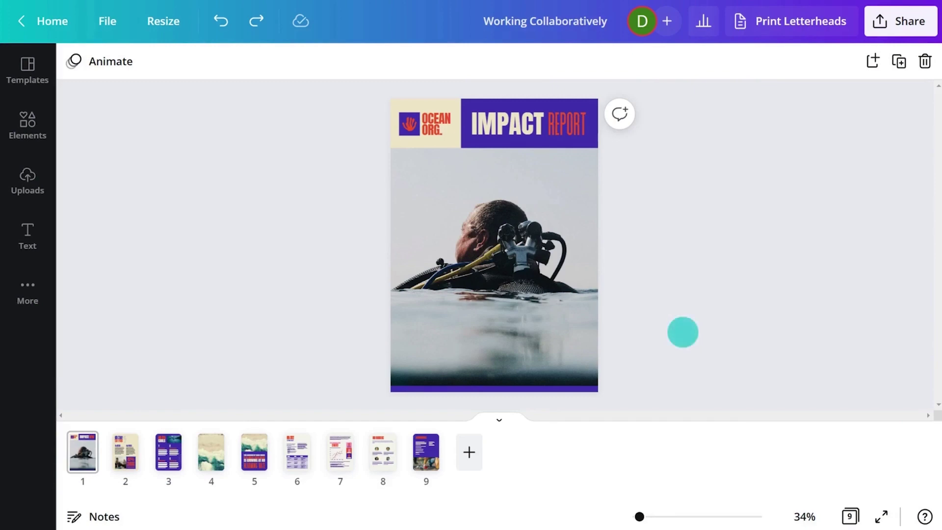
Share the design with Marcus with Can edit access and switch link sharing on
{"action": "left_click", "coordinate": [910, 21]}
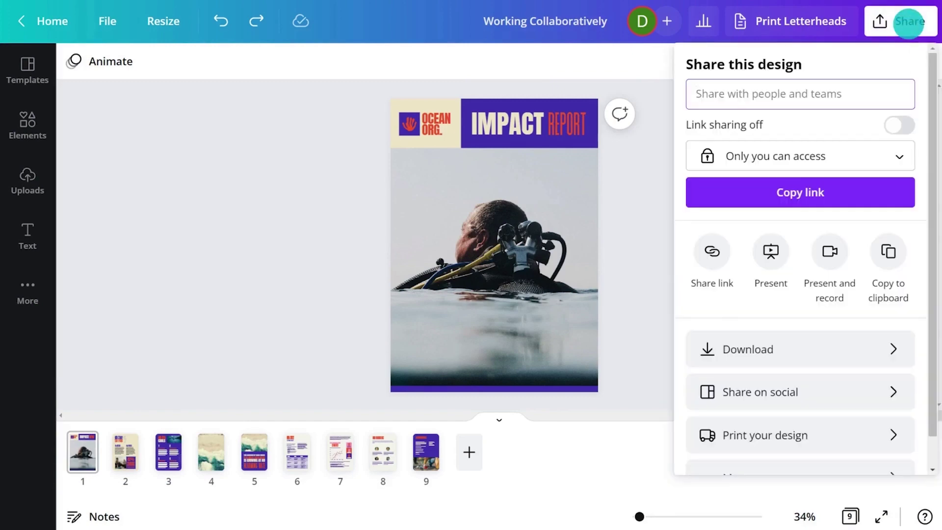
{"action": "type", "text": "marcus"}
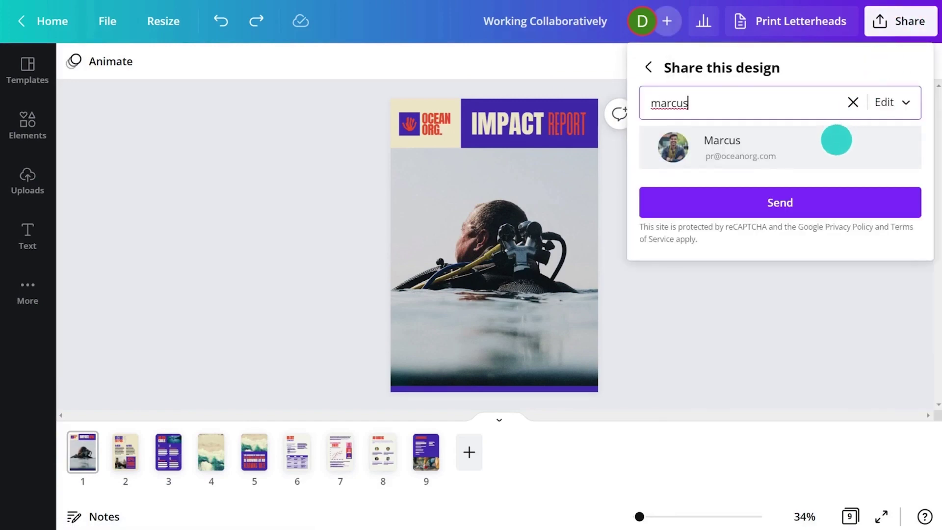
{"action": "left_click", "coordinate": [836, 140]}
{"action": "left_click", "coordinate": [905, 102]}
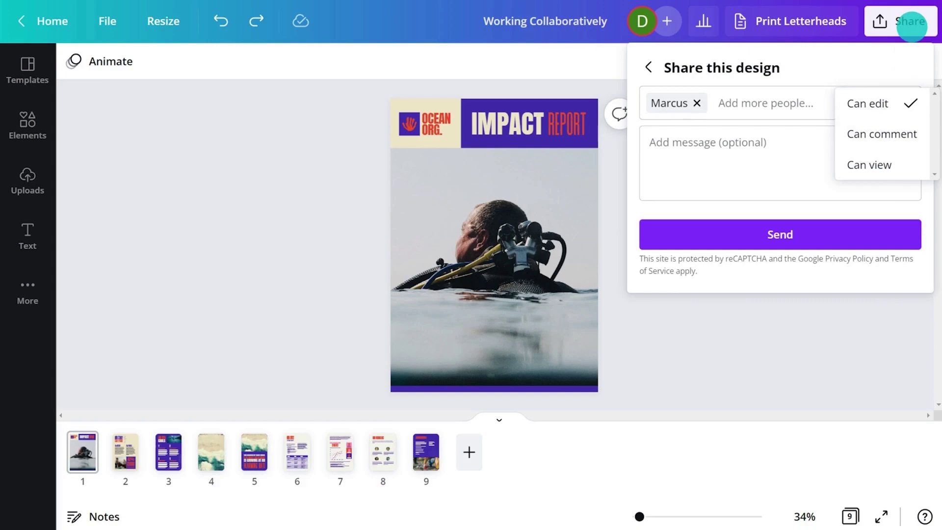
{"action": "left_click", "coordinate": [908, 23]}
{"action": "left_click", "coordinate": [899, 126]}
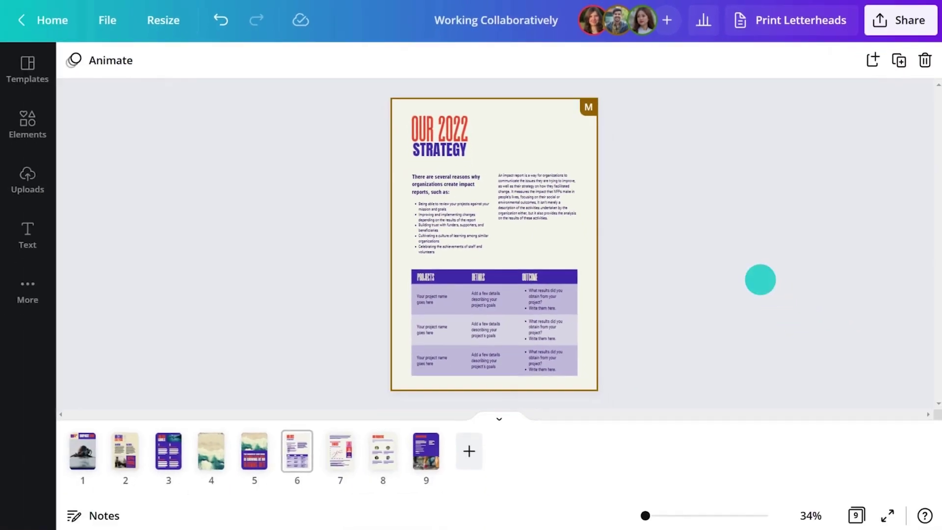
Add the recently used shell graphic, recolour it purple, shrink it and place it beside the title
{"action": "left_click", "coordinate": [30, 119]}
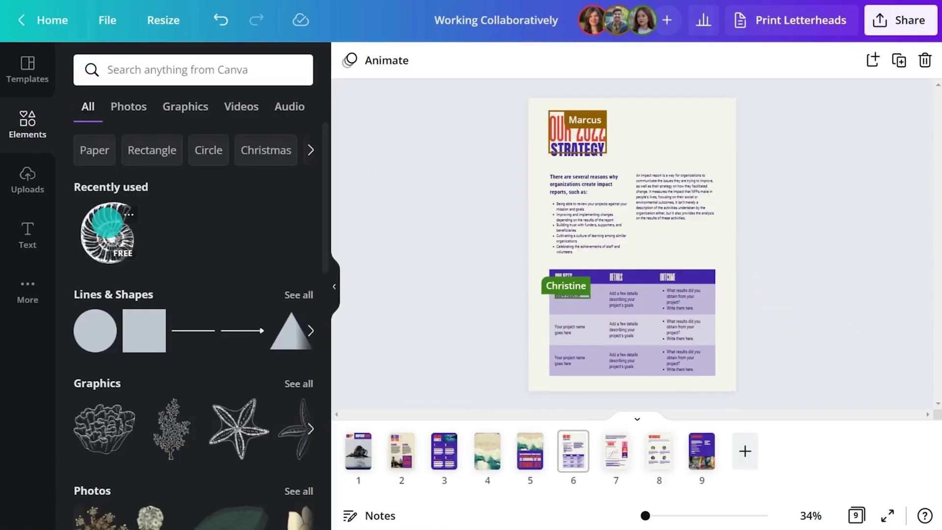
{"action": "left_click", "coordinate": [113, 222]}
{"action": "left_click", "coordinate": [74, 61]}
{"action": "left_click", "coordinate": [252, 139]}
{"action": "mouse_move", "coordinate": [454, 292]}
{"action": "left_mouse_down"}
{"action": "mouse_move", "coordinate": [496, 233]}
{"action": "mouse_move", "coordinate": [492, 131]}
{"action": "left_mouse_up"}
{"action": "left_click", "coordinate": [834, 232]}
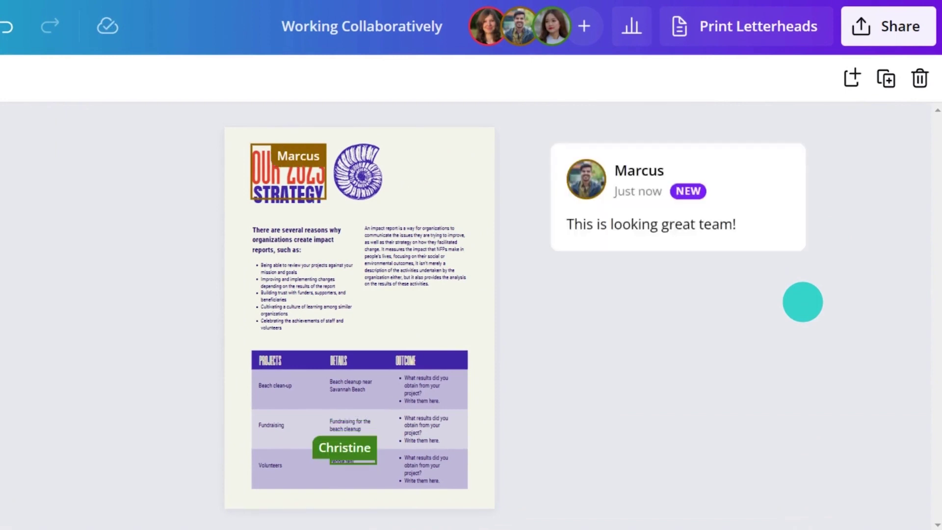
Reply 'Copy updated.' to Marcus's comment on the strategy page
{"action": "left_click", "coordinate": [746, 218]}
{"action": "type", "text": "Copy updated."}
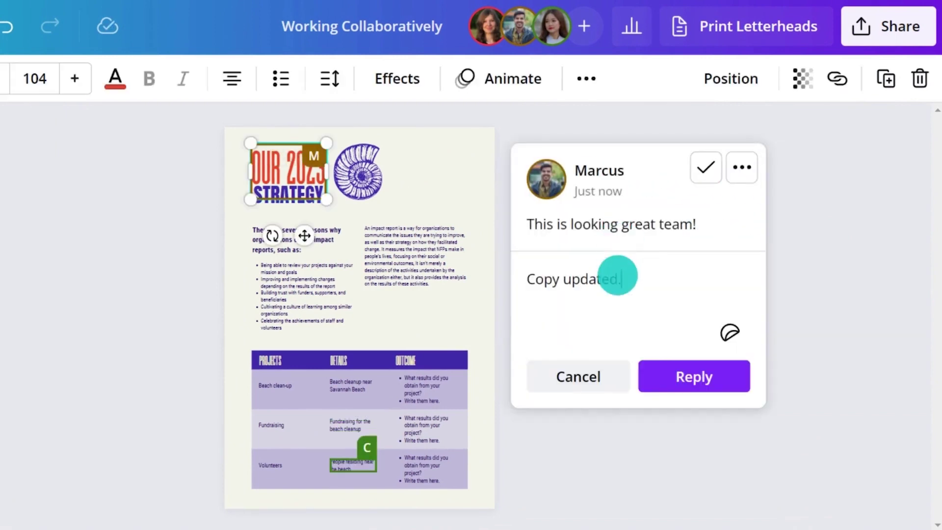
{"action": "left_click", "coordinate": [694, 378]}
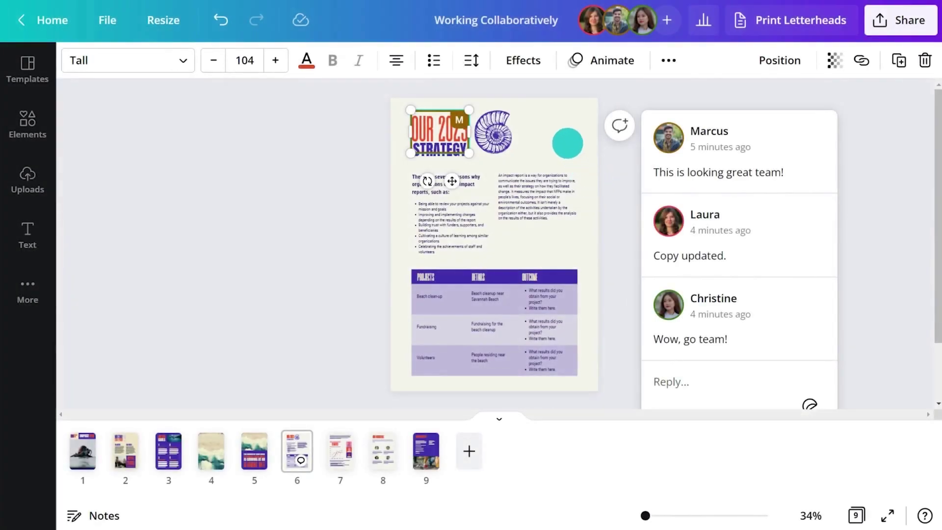
{"action": "left_click", "coordinate": [620, 112]}
{"action": "type", "text": "@phil"}
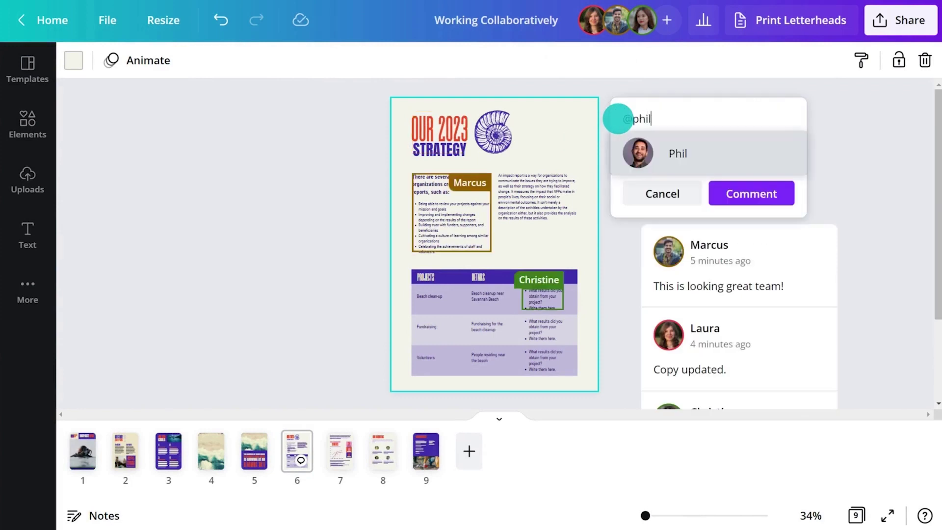
{"action": "key", "text": "Return"}
{"action": "type", "text": "can we add a logo here p"}
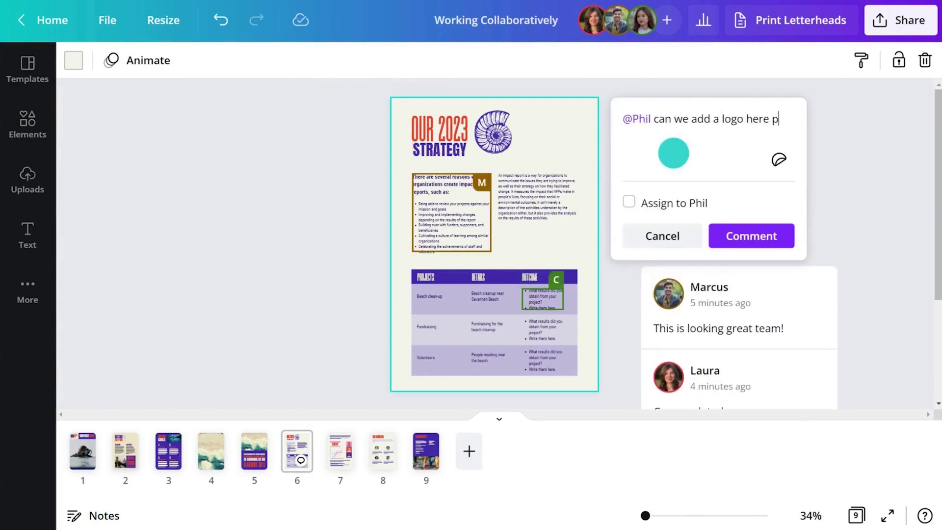
{"action": "type", "text": "lease?"}
{"action": "left_click", "coordinate": [738, 231]}
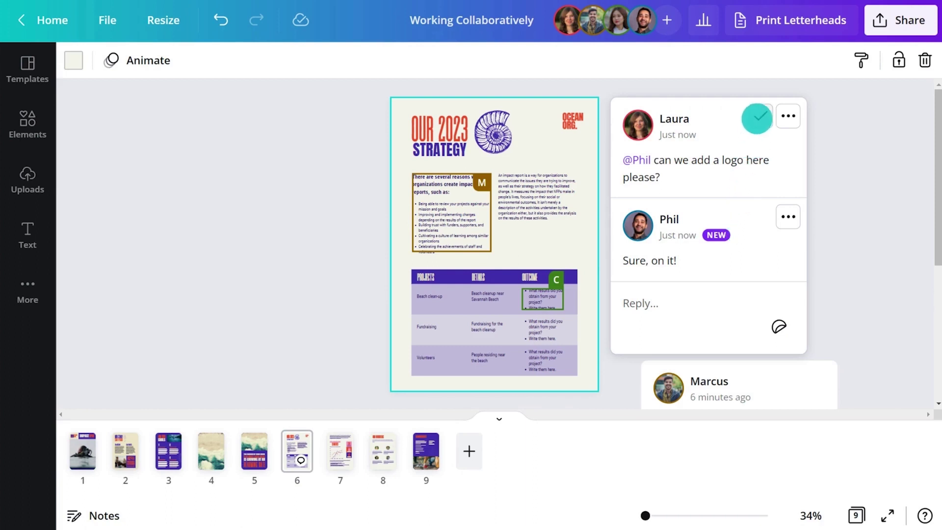
{"action": "left_click", "coordinate": [759, 116]}
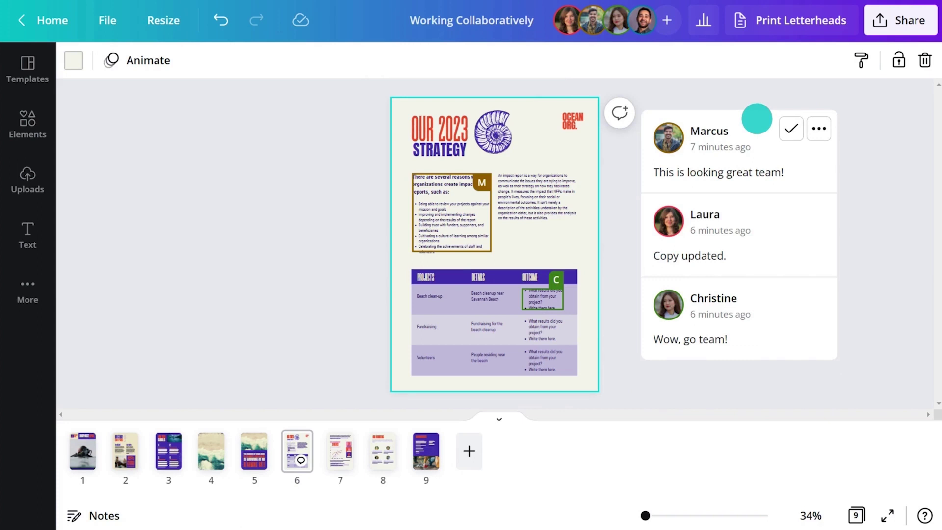
Show the design's Resolved comments list from the File menu
{"action": "left_click", "coordinate": [108, 20]}
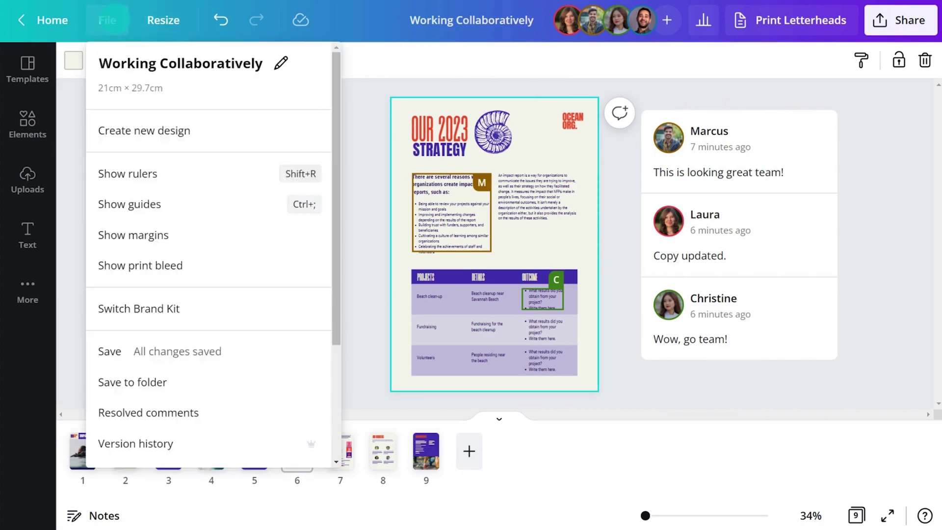
{"action": "left_click", "coordinate": [124, 412]}
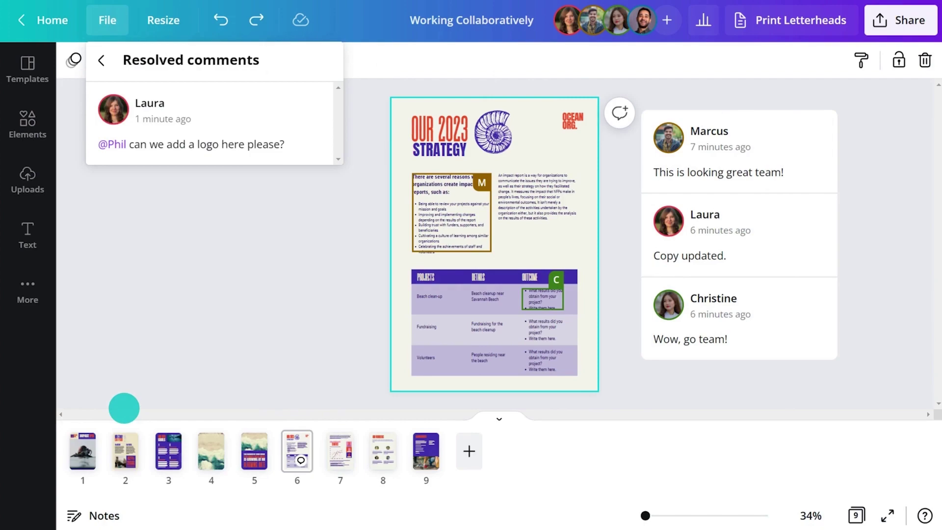